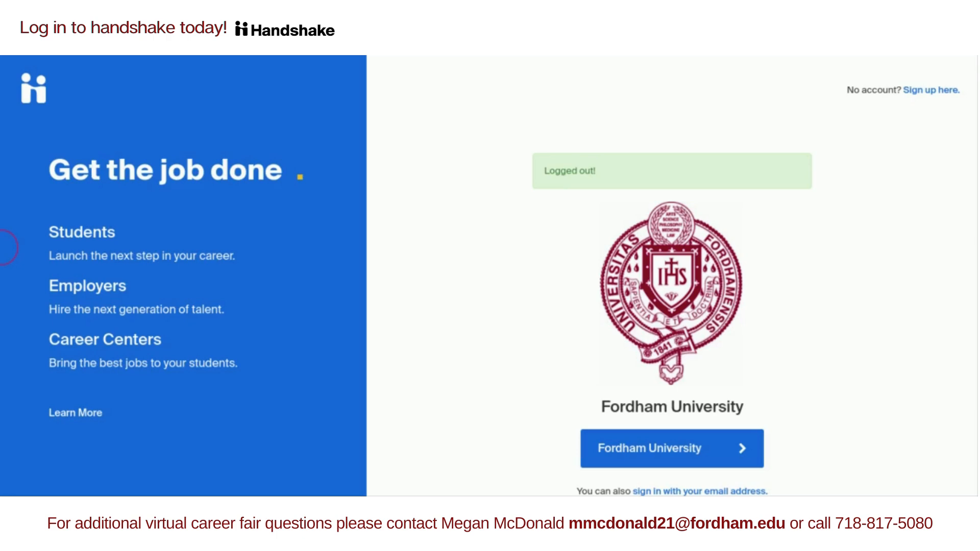
- From the Fordham sign-in page, follow the sign-up path for employers instead of students
left_click(918, 90)
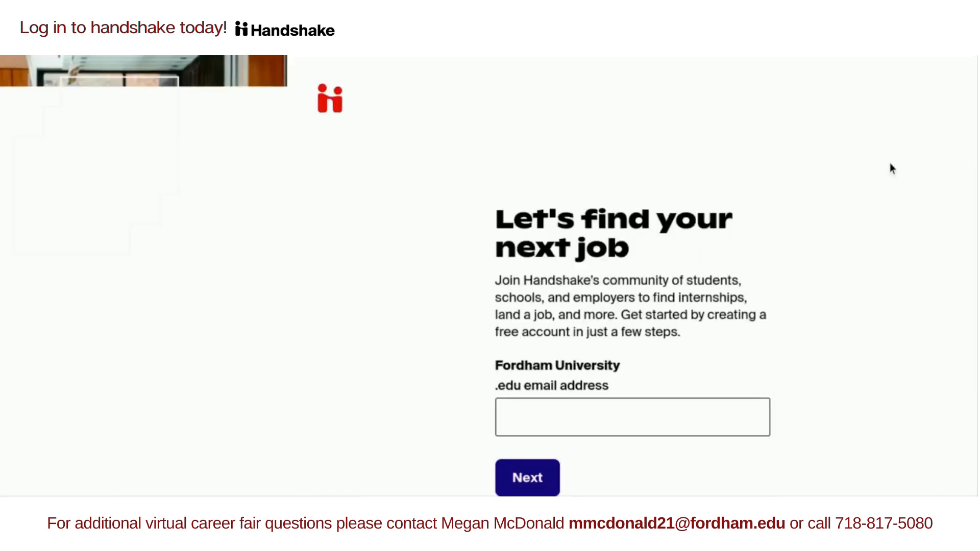
scroll(798, 216, "down", 3)
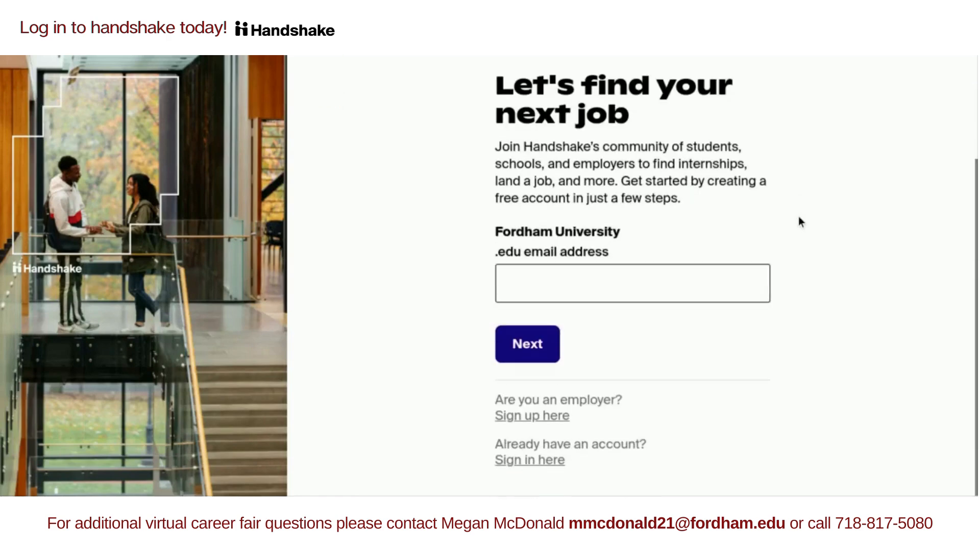
left_click(510, 417)
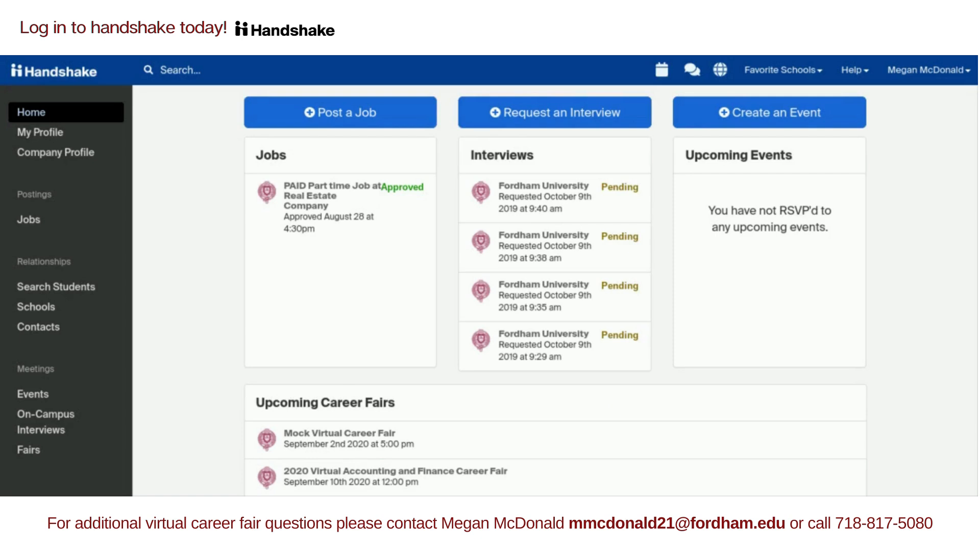
- Open the 2020 Virtual Accounting and Finance Career Fair from Upcoming Career Fairs and begin registering
scroll(611, 290, "down", 4)
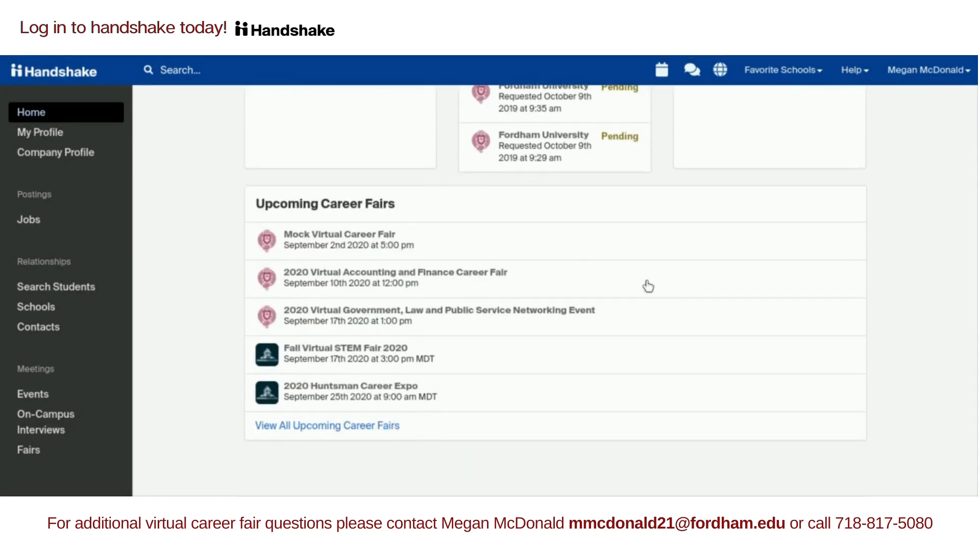
left_click(761, 290)
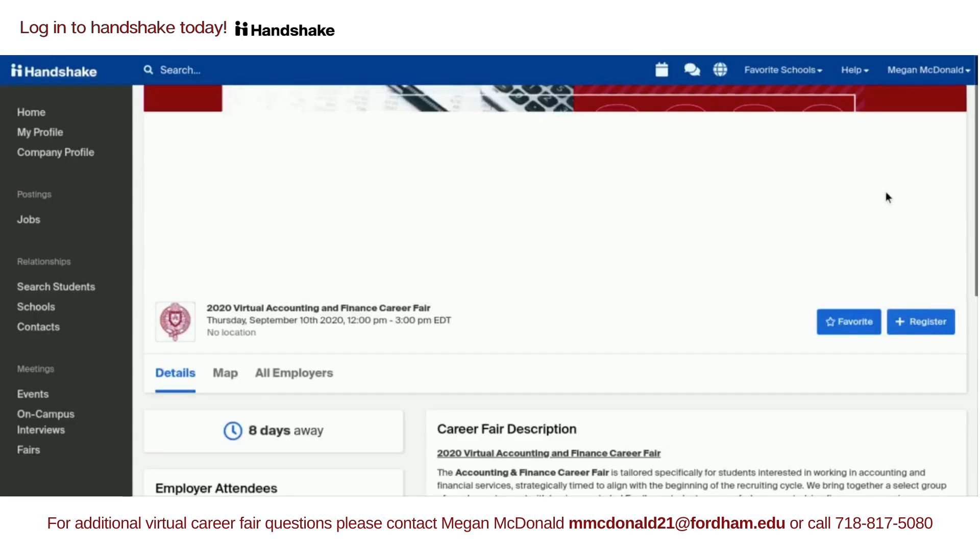
left_click(917, 321)
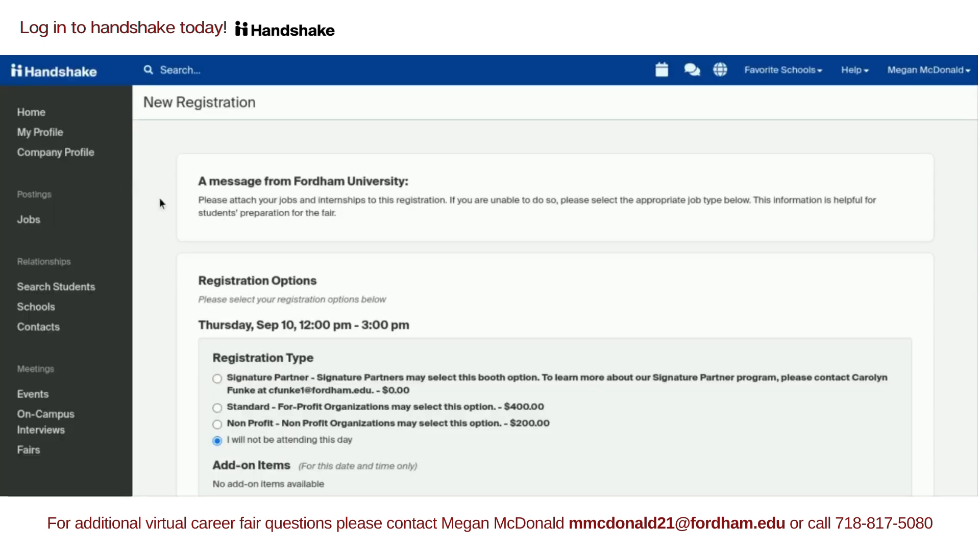
- Scroll through the New Registration form from registration type down to the hiring questions
scroll(160, 198, "down", 5)
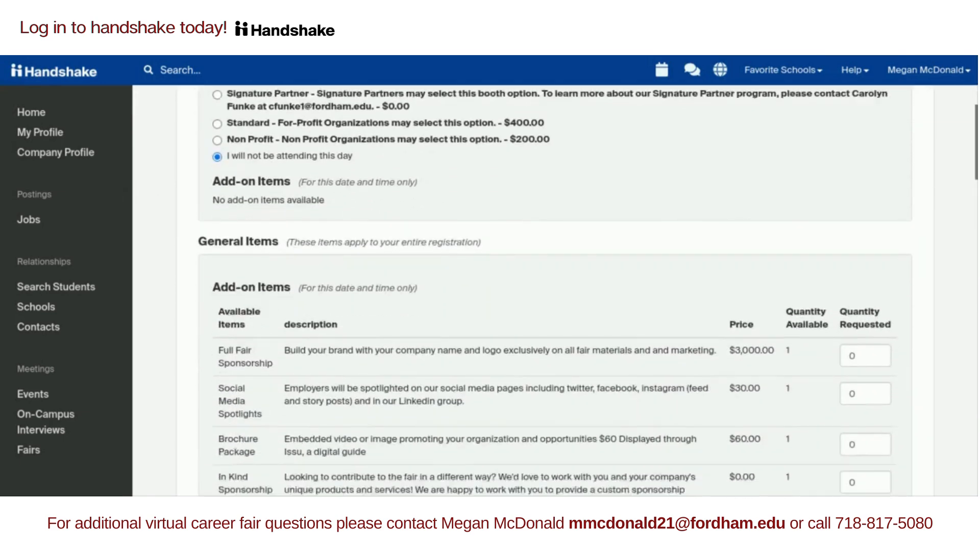
scroll(159, 199, "down", 7)
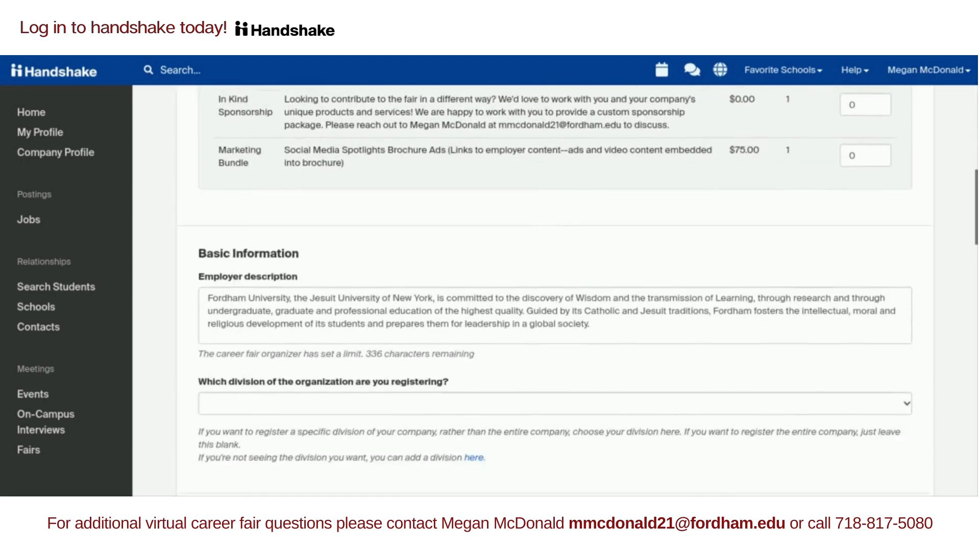
scroll(555, 291, "down", 10)
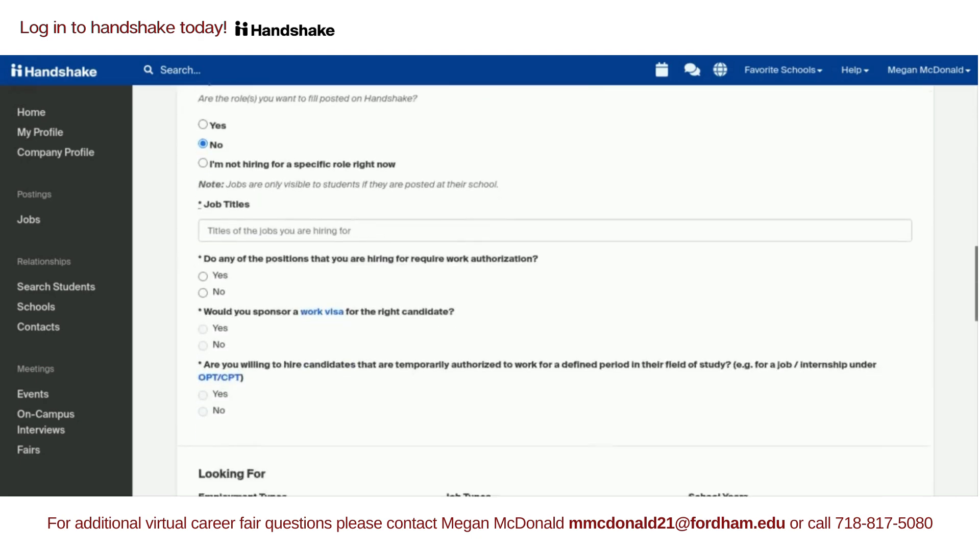
scroll(555, 291, "down", 7)
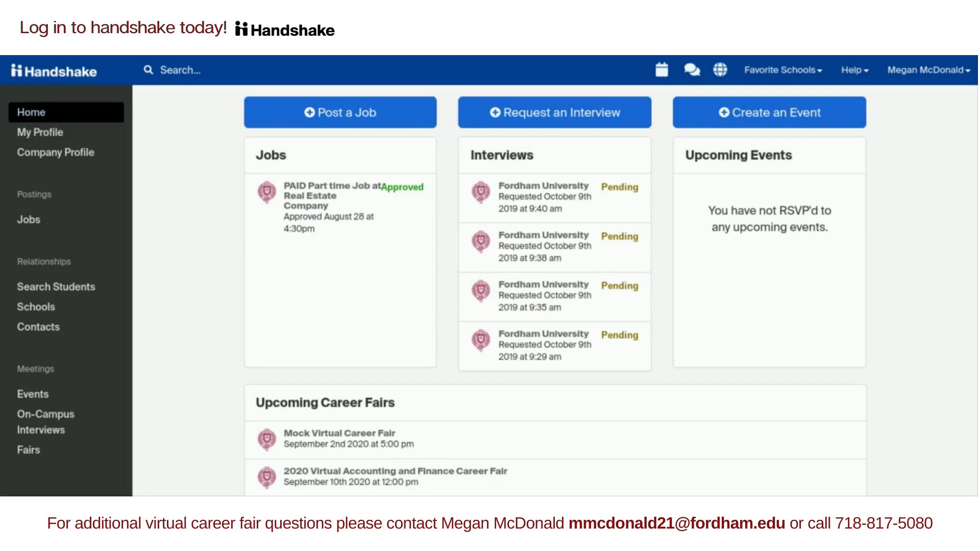
- Open the registered Accounting and Finance fair and go to its Add schedule page
scroll(555, 291, "down", 4)
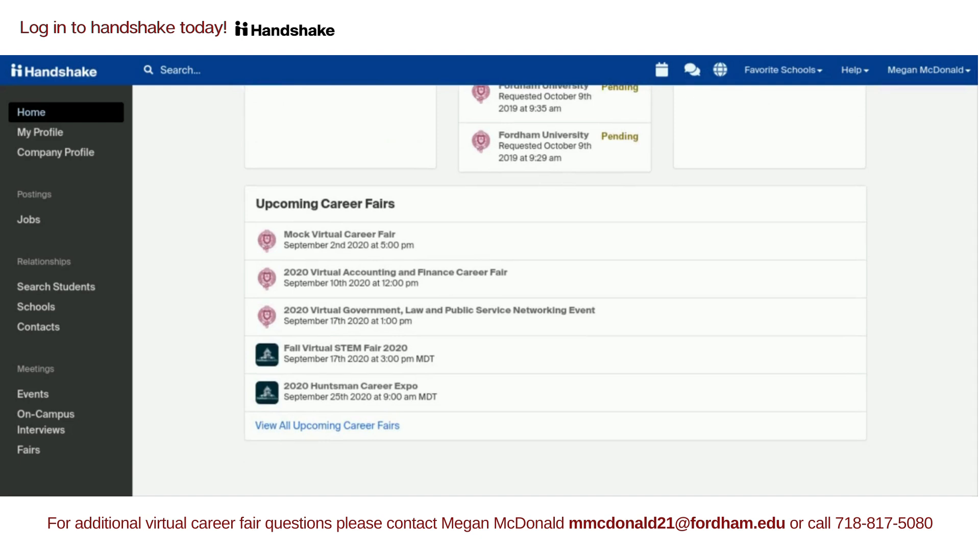
left_click(324, 276)
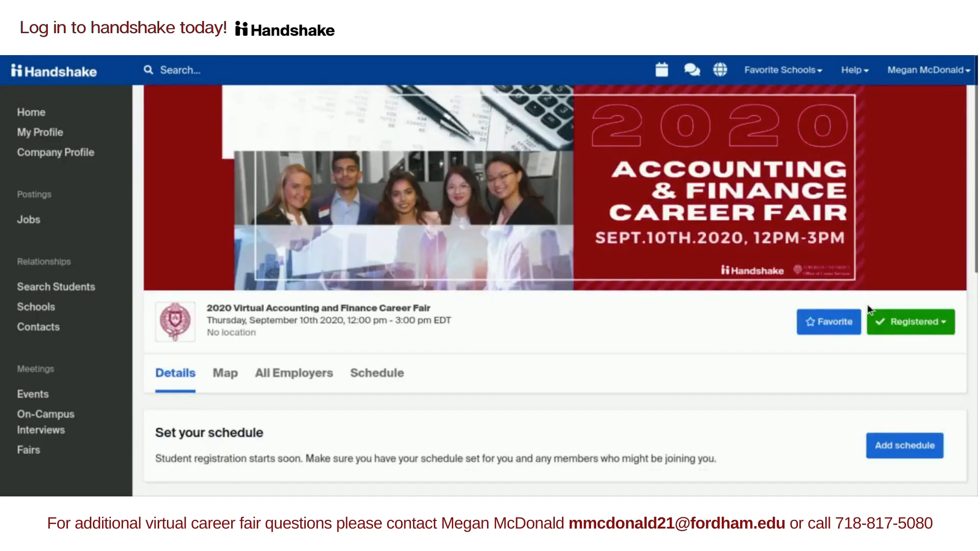
left_click(901, 447)
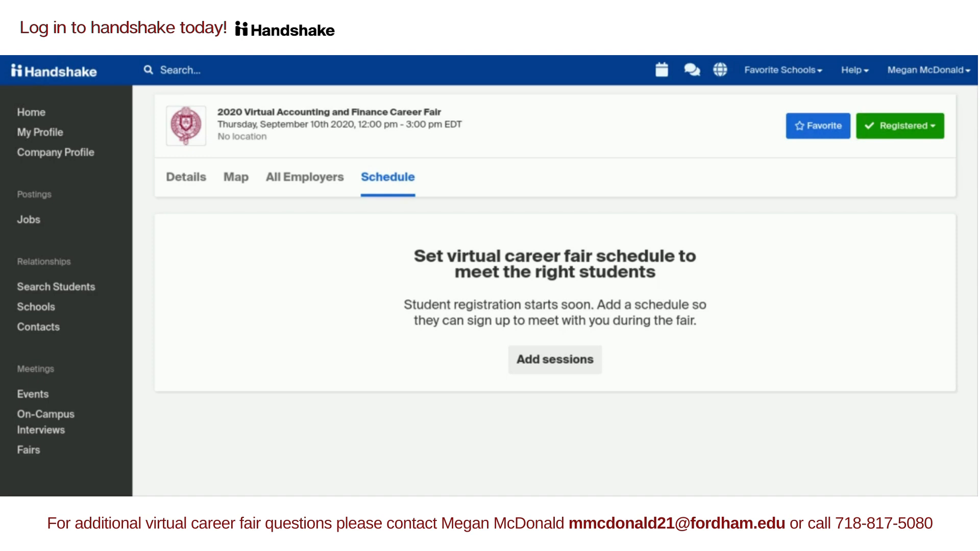
- Start adding sessions, put yourself on the fair team, and save the team
left_click(565, 372)
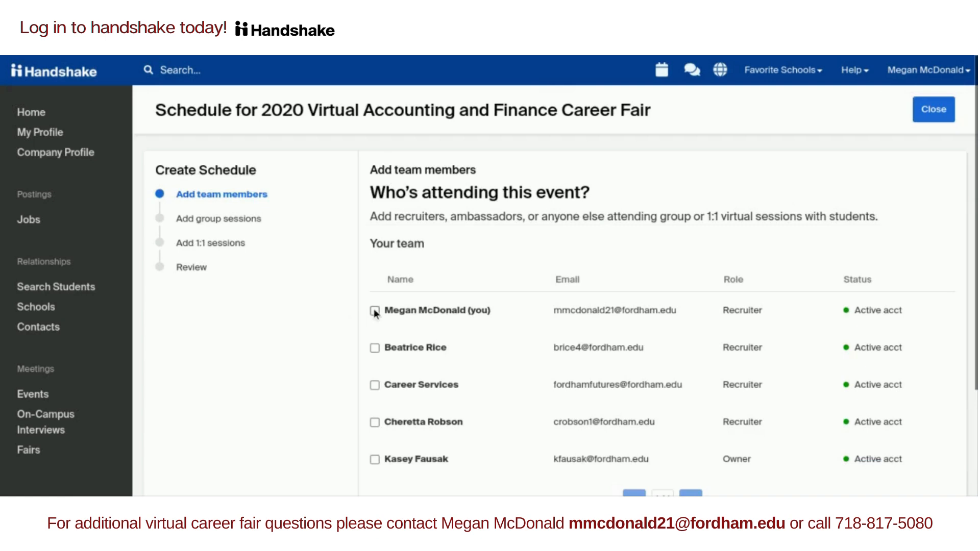
left_click(375, 310)
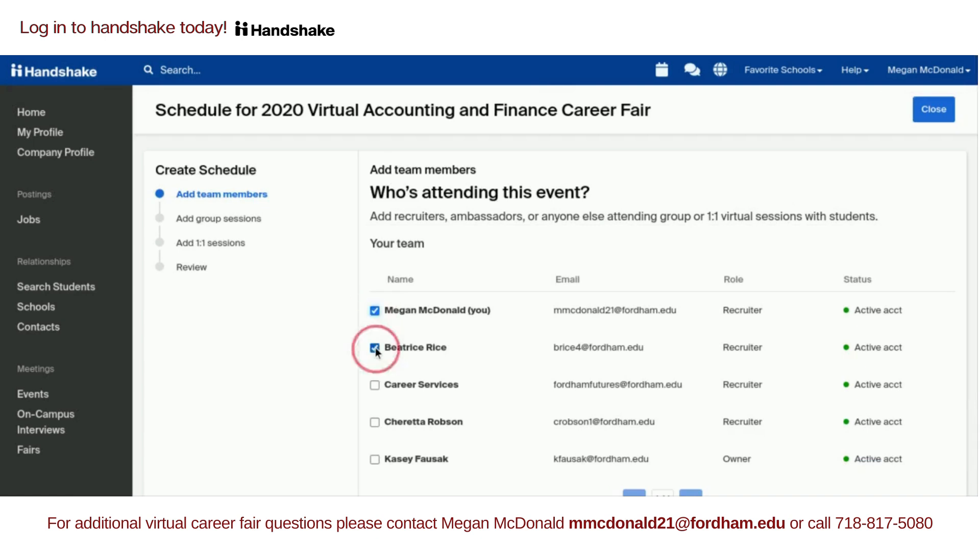
scroll(544, 345, "down", 3)
left_click(920, 432)
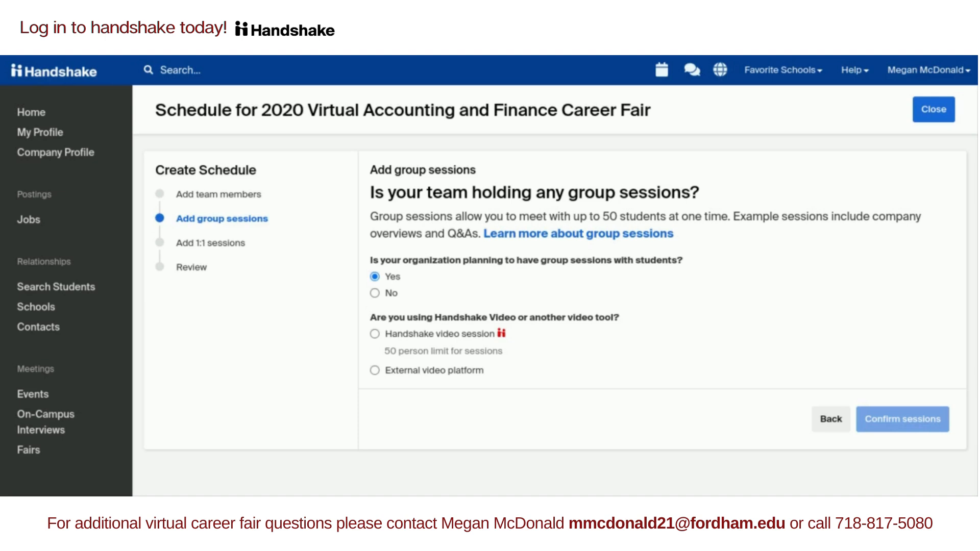
- Set up the Handshake video session 'test' for 12:00–12:30 PM EDT, led by yourself
left_click(375, 334)
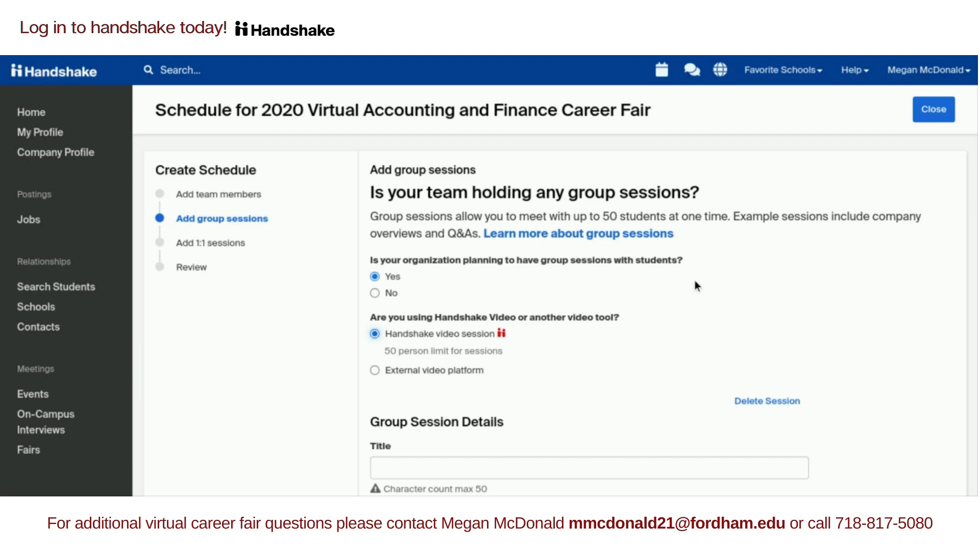
scroll(697, 286, "down", 3)
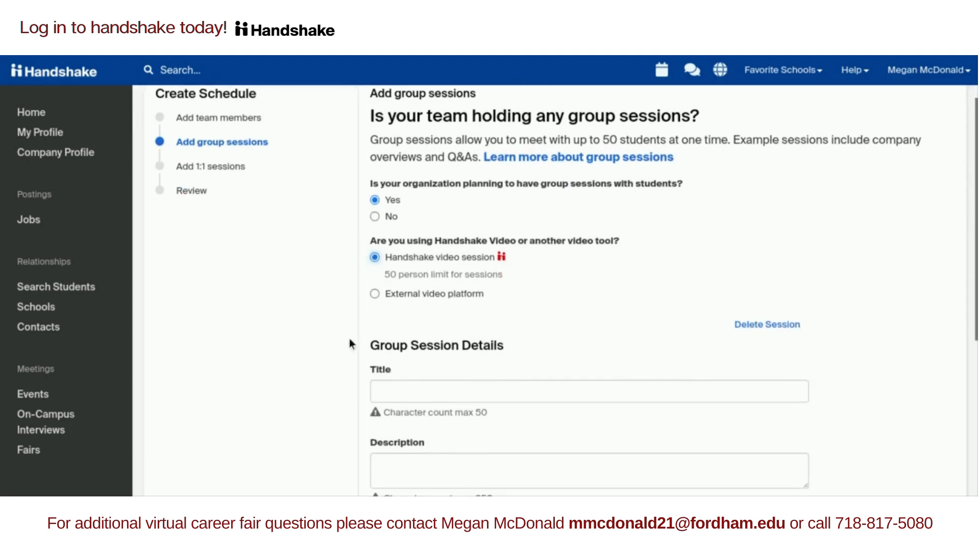
scroll(273, 339, "down", 4)
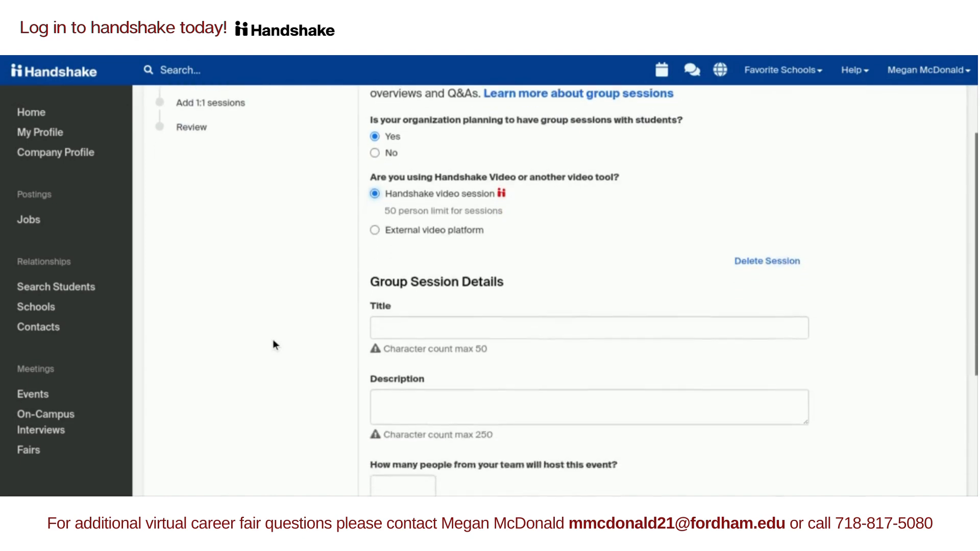
scroll(272, 339, "down", 4)
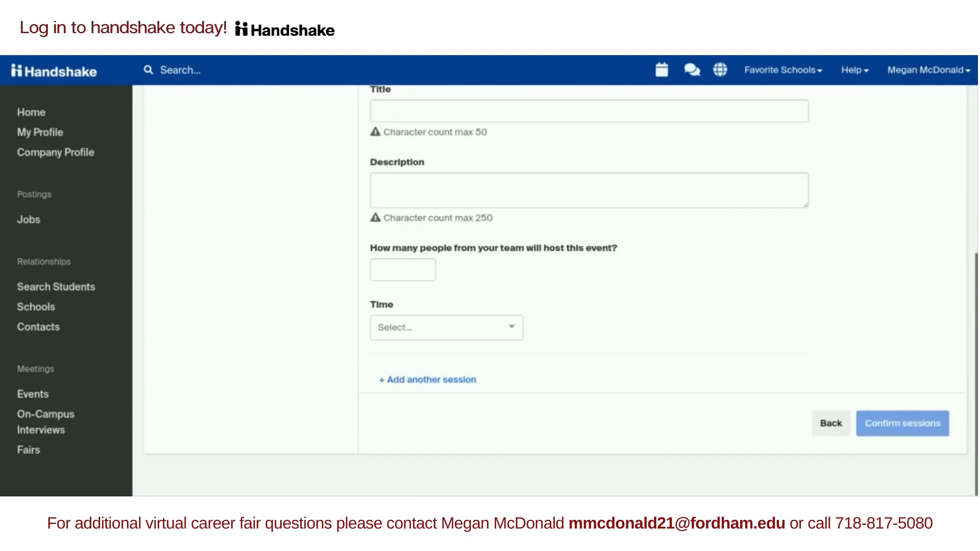
left_click(407, 329)
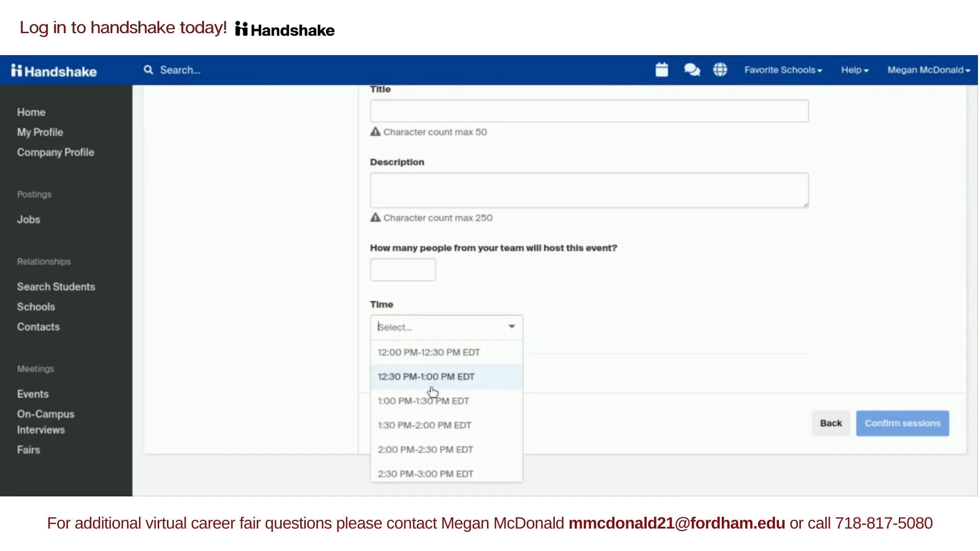
key("Down")
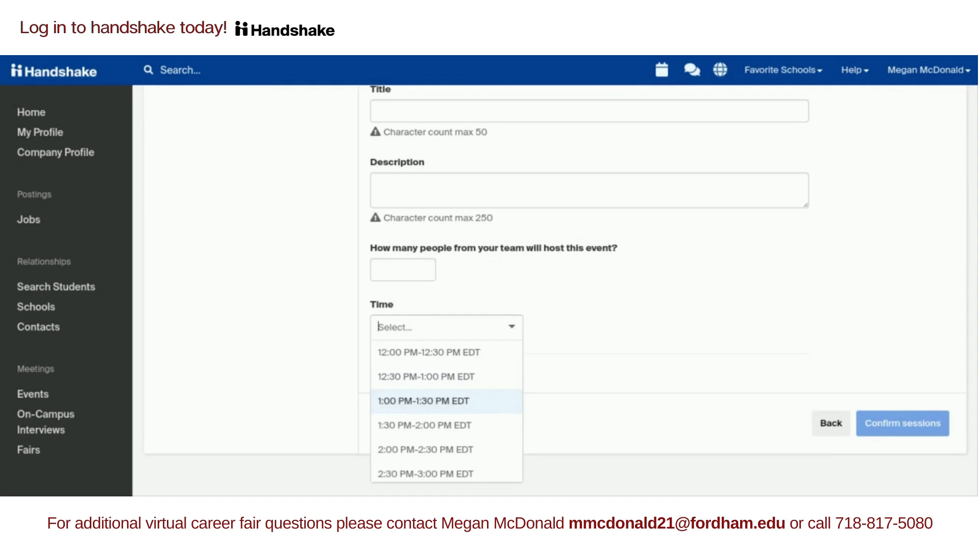
key("Up")
key("Up")
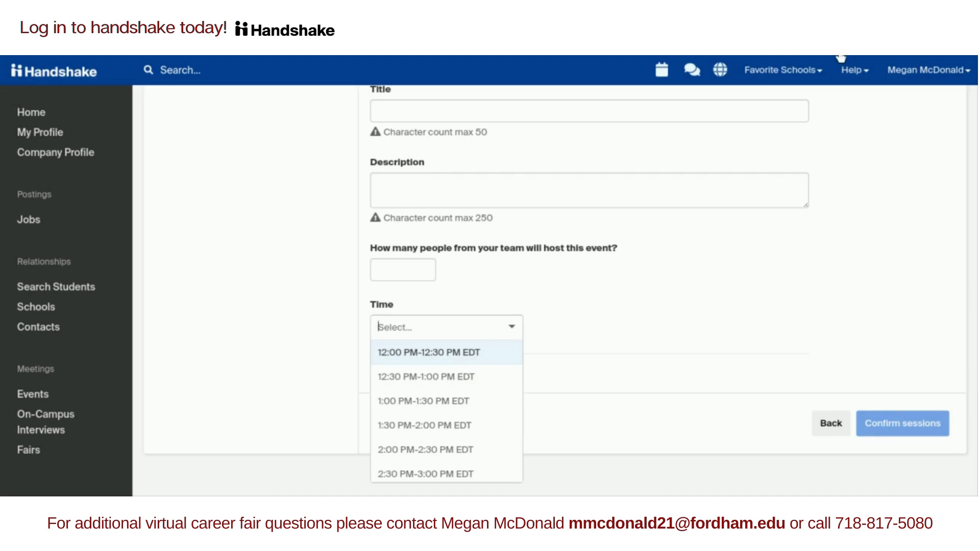
left_click(818, 182)
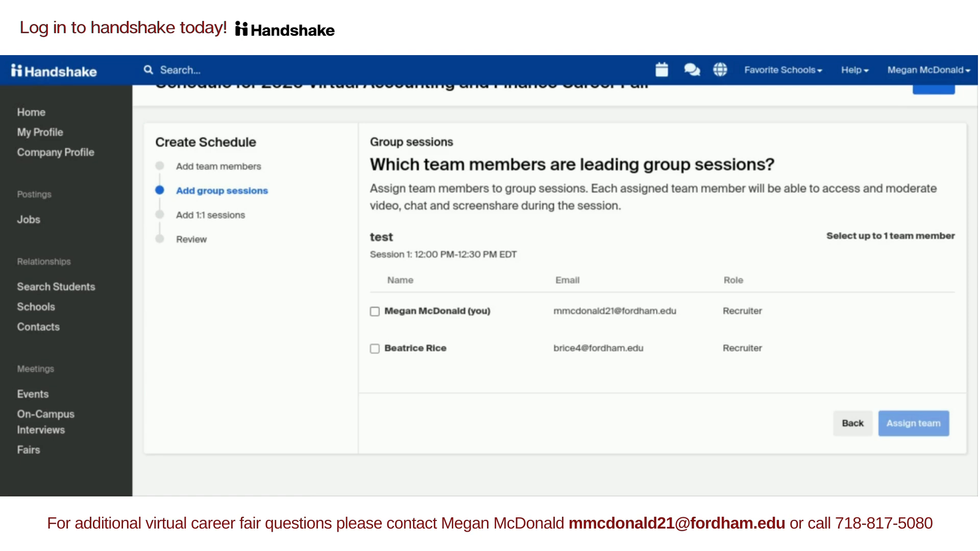
left_click(375, 311)
- Save the group session leader, skip 1:1 sessions, and continue to the schedule review
left_click(913, 424)
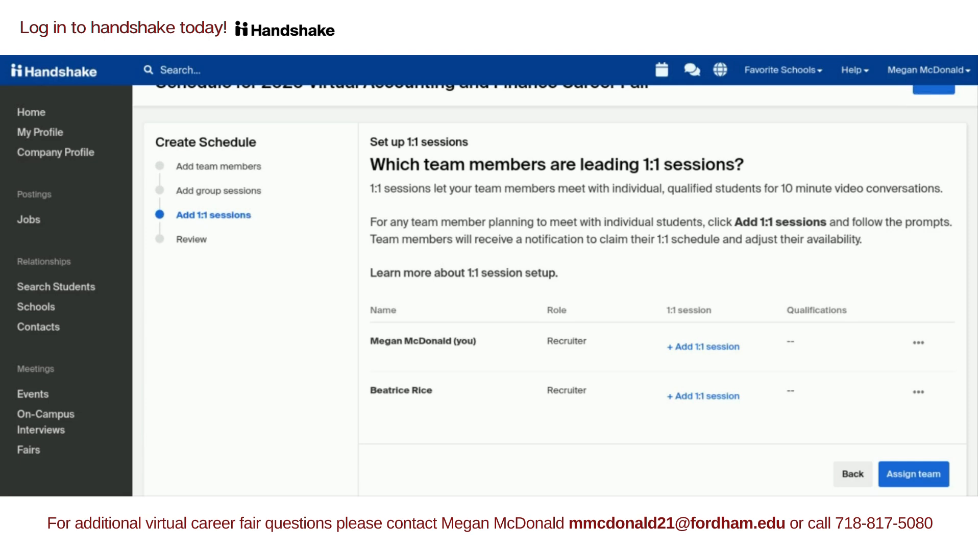
scroll(463, 337, "down", 1)
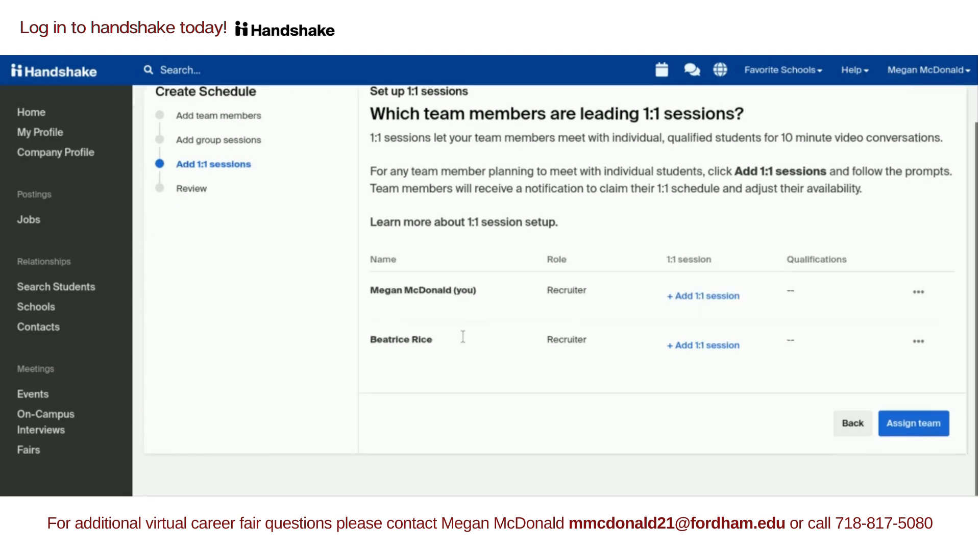
left_click(906, 430)
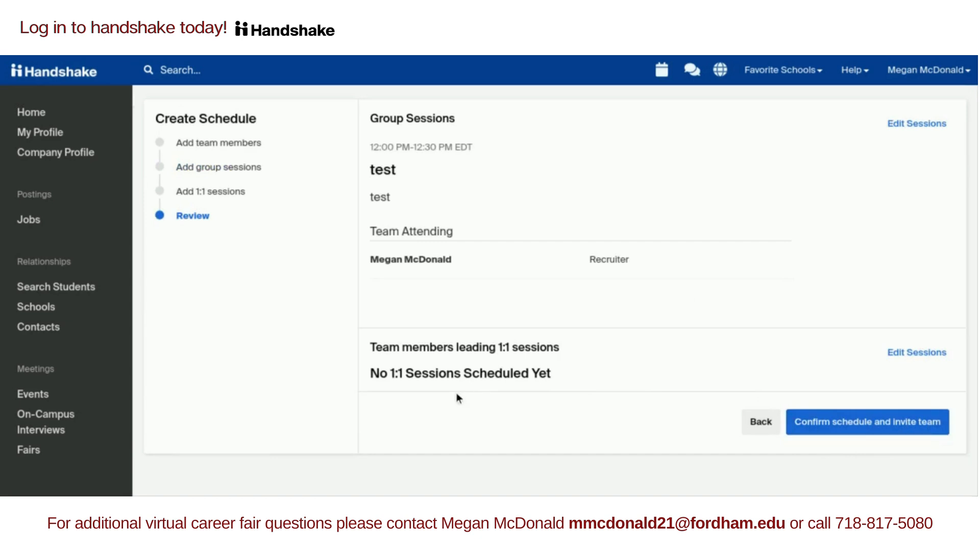
- Confirm the schedule, invite the team, and check the 12:00–12:30 test session on the Schedule tab
left_click(843, 432)
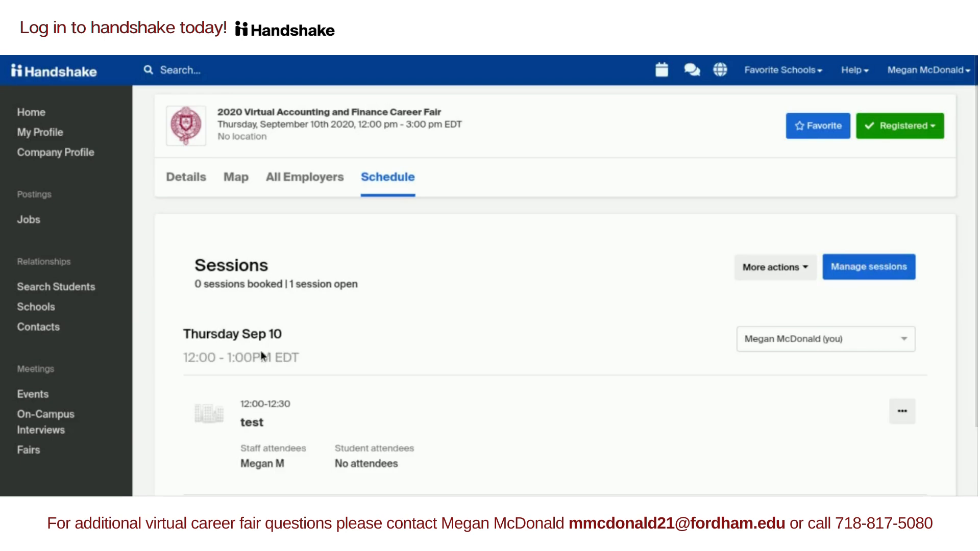
scroll(192, 342, "down", 2)
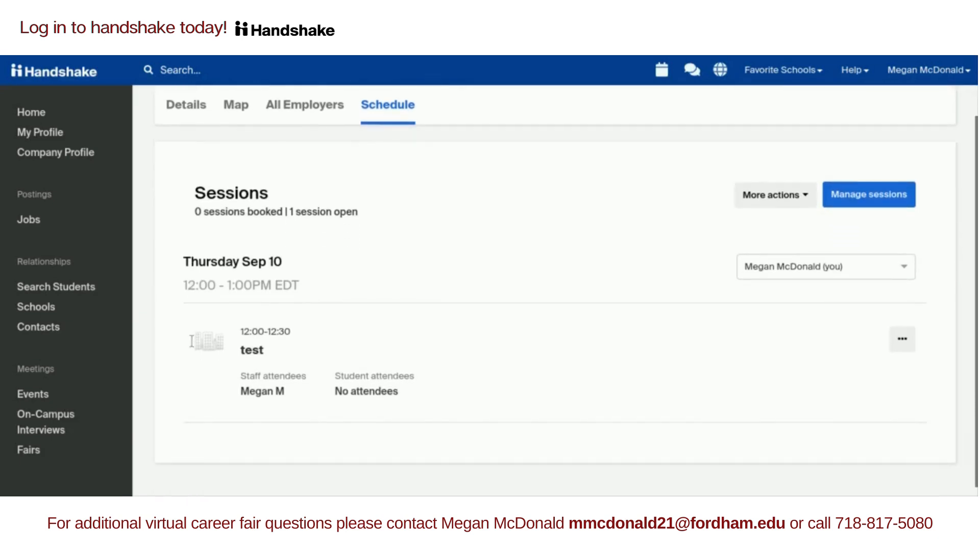
scroll(182, 360, "up", 2)
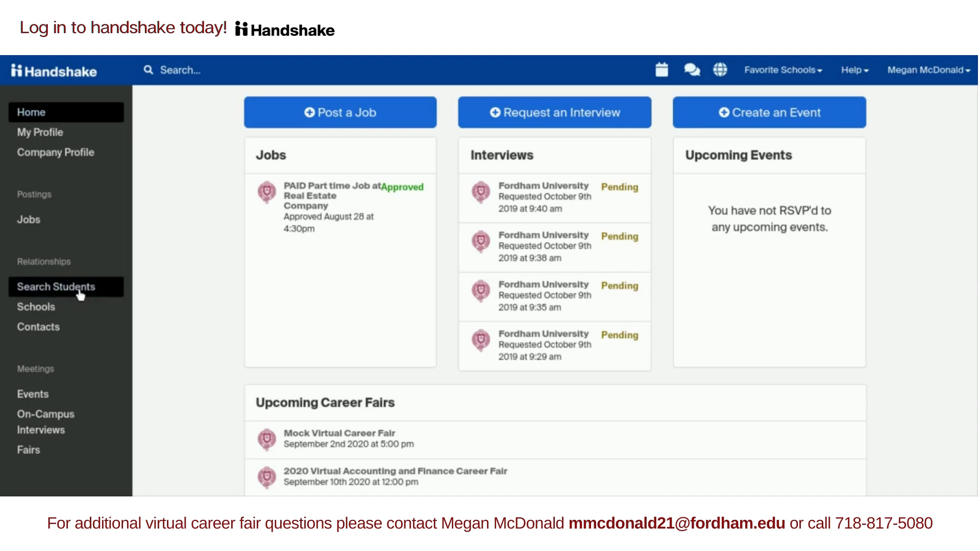
- Open student search and set the School filter to Fordham University
left_click(80, 290)
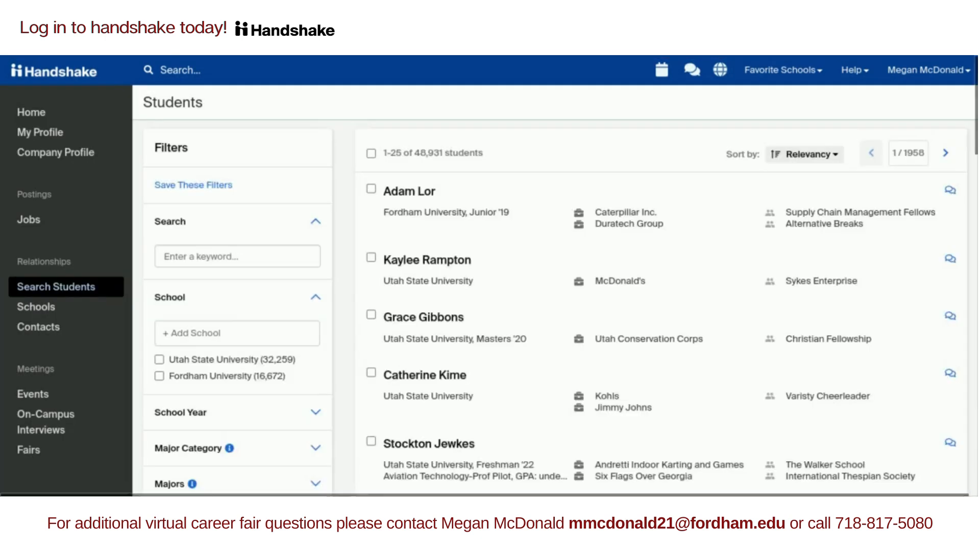
left_click(259, 332)
type("Fordham")
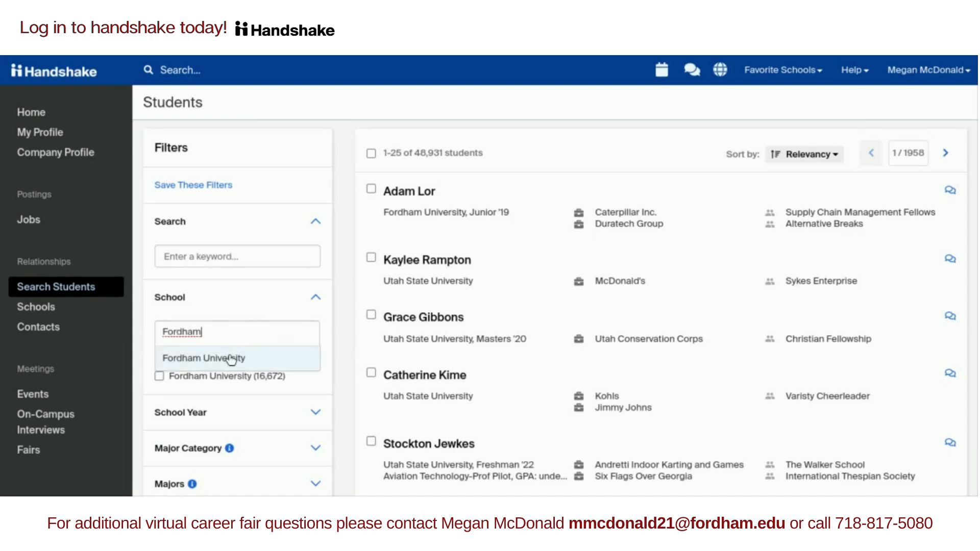
left_click(230, 357)
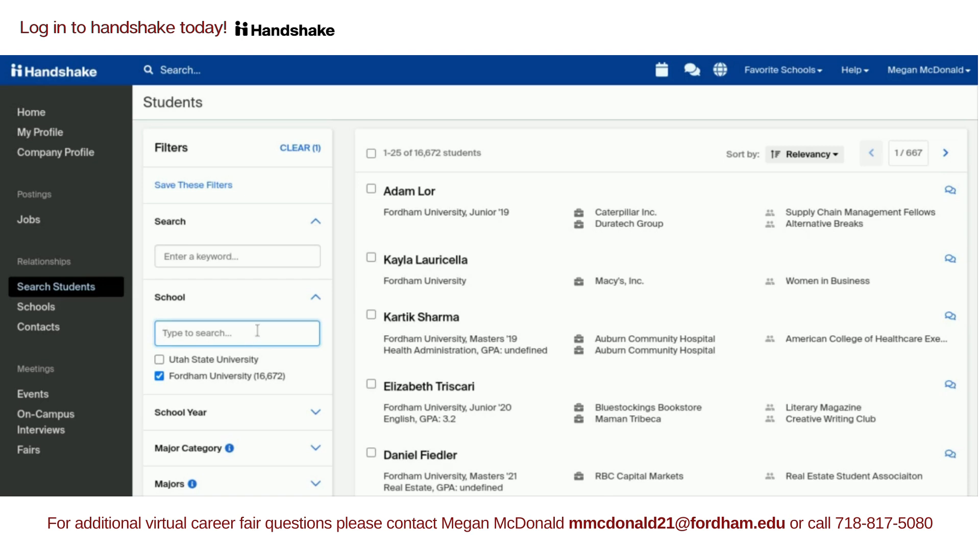
- Restrict the Fordham students to Junior and Sophomore years and the Global Business major
scroll(258, 331, "down", 3)
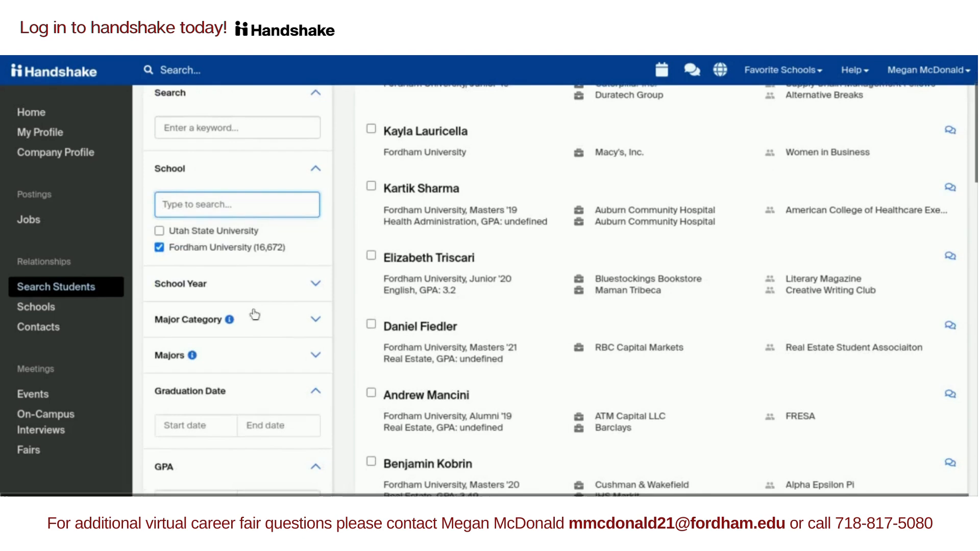
left_click(247, 289)
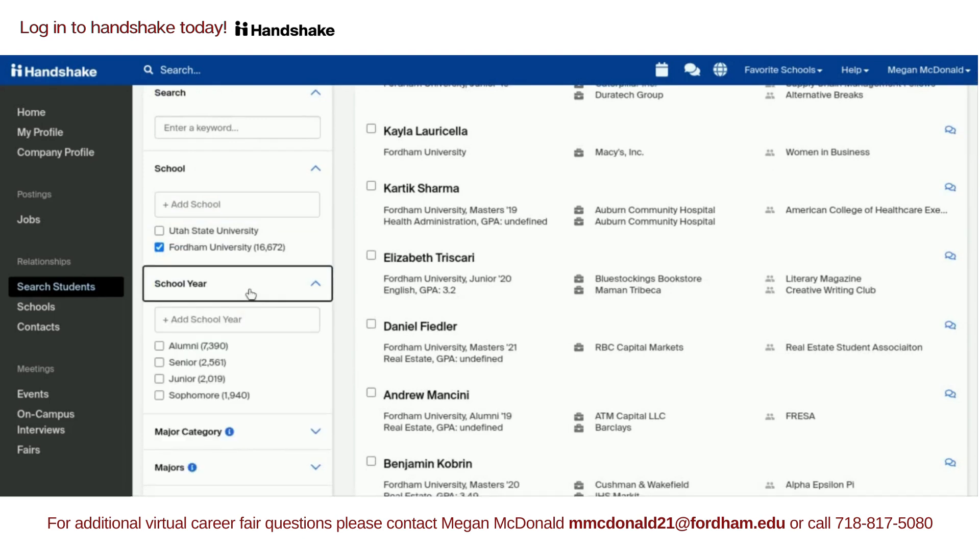
left_click(191, 380)
left_click(192, 401)
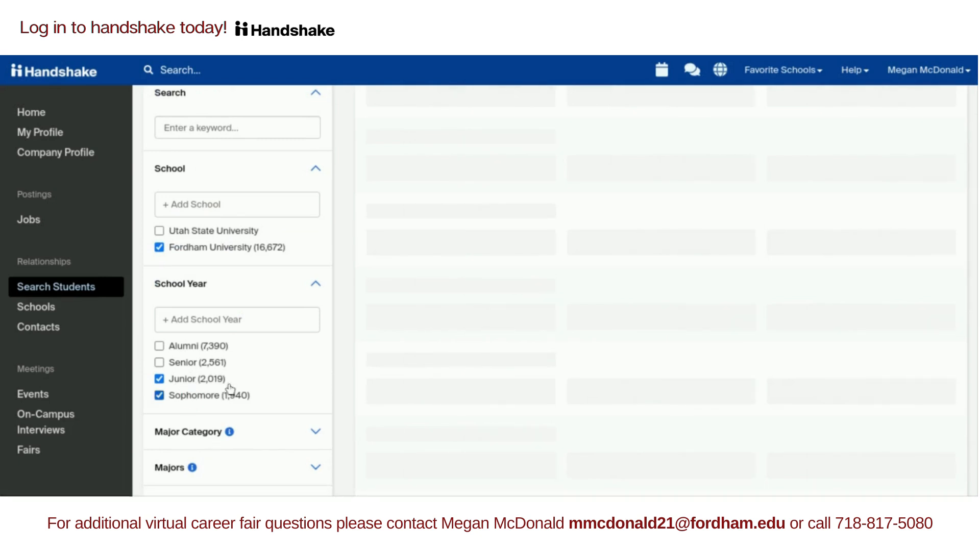
scroll(253, 375, "down", 3)
left_click(244, 347)
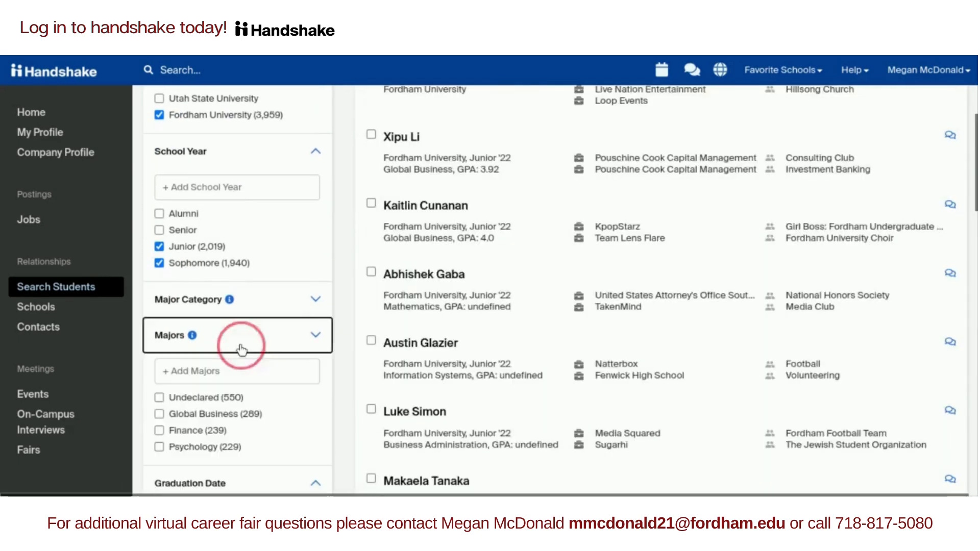
left_click(182, 414)
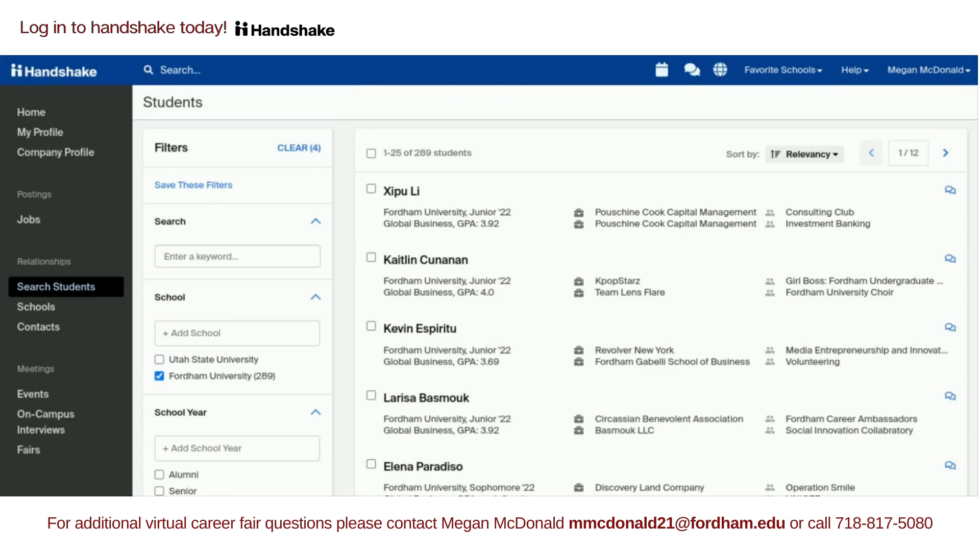
- Review the third student's profile, a Fordham Global Business junior, and start a message to them
left_click(436, 329)
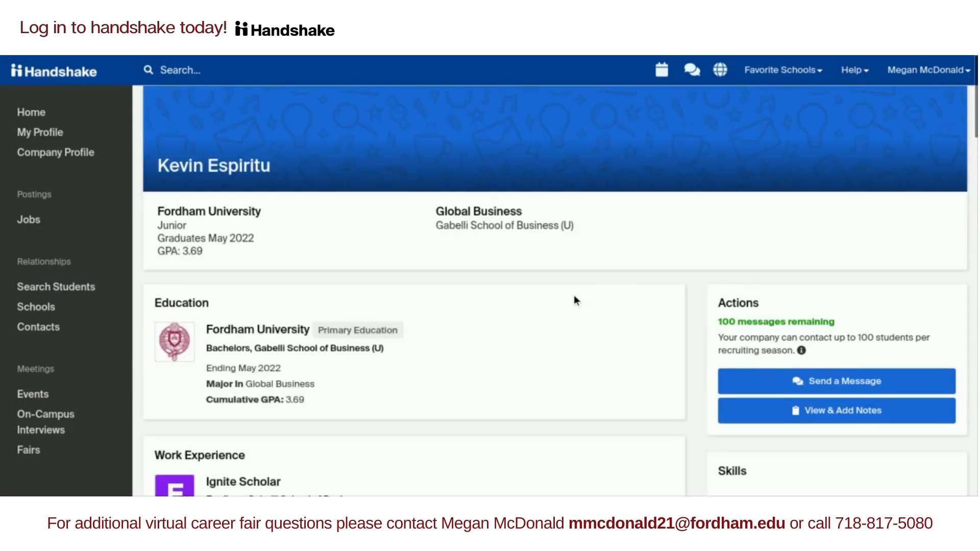
scroll(575, 297, "down", 1)
scroll(574, 300, "down", 2)
scroll(574, 300, "up", 1)
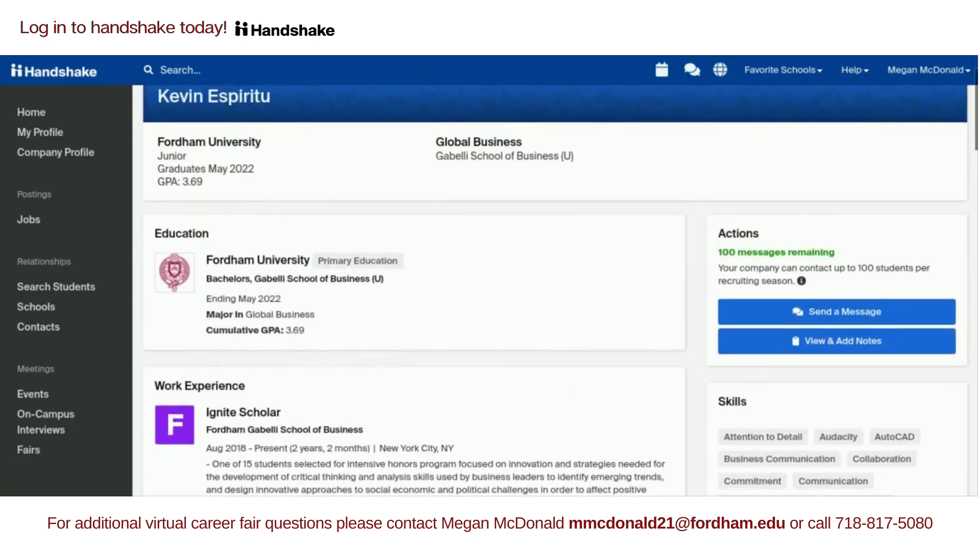
left_click(759, 316)
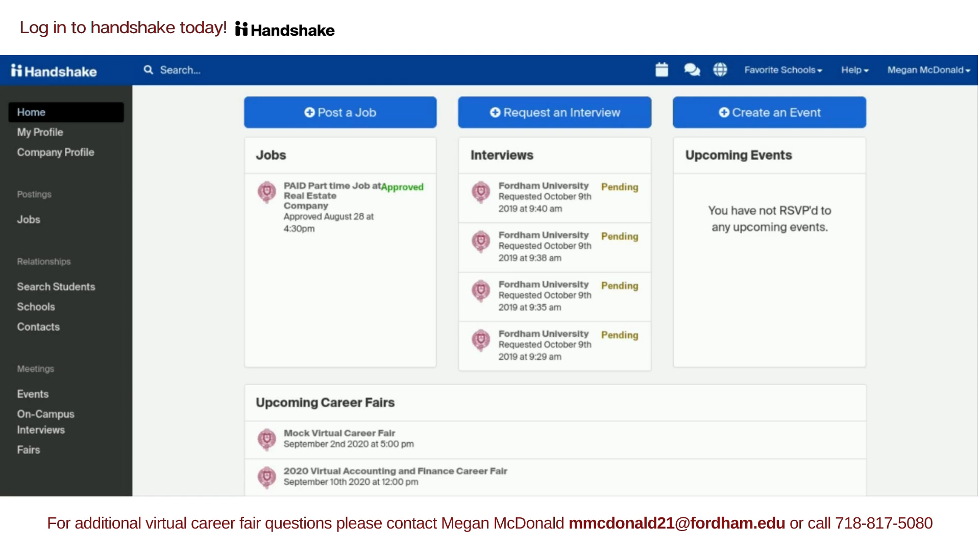
- Search the student directory by the student's full name and open the single matching profile
left_click(67, 292)
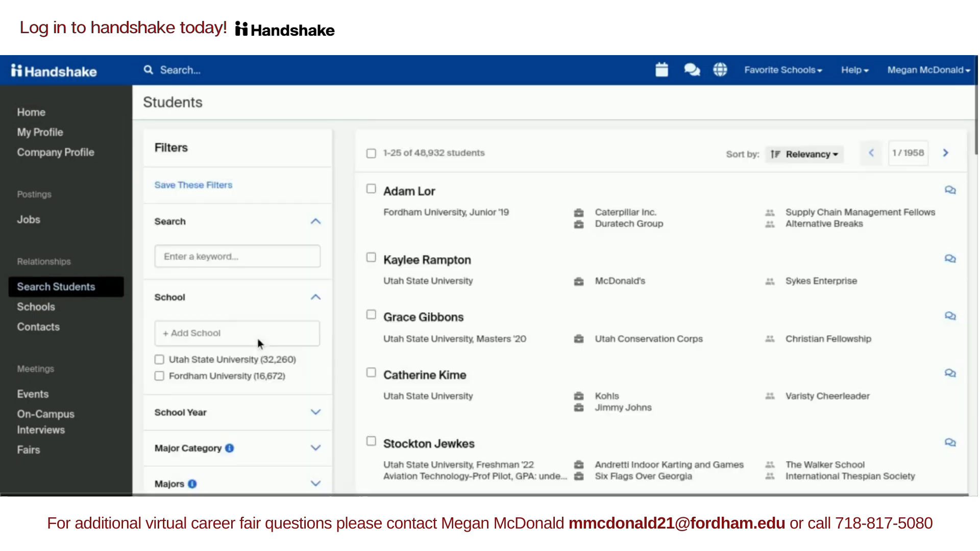
left_click(237, 255)
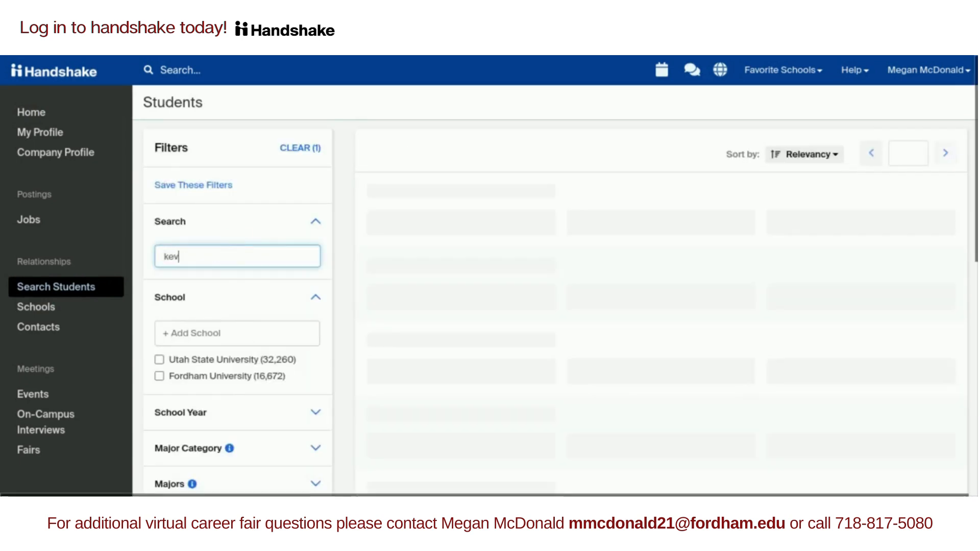
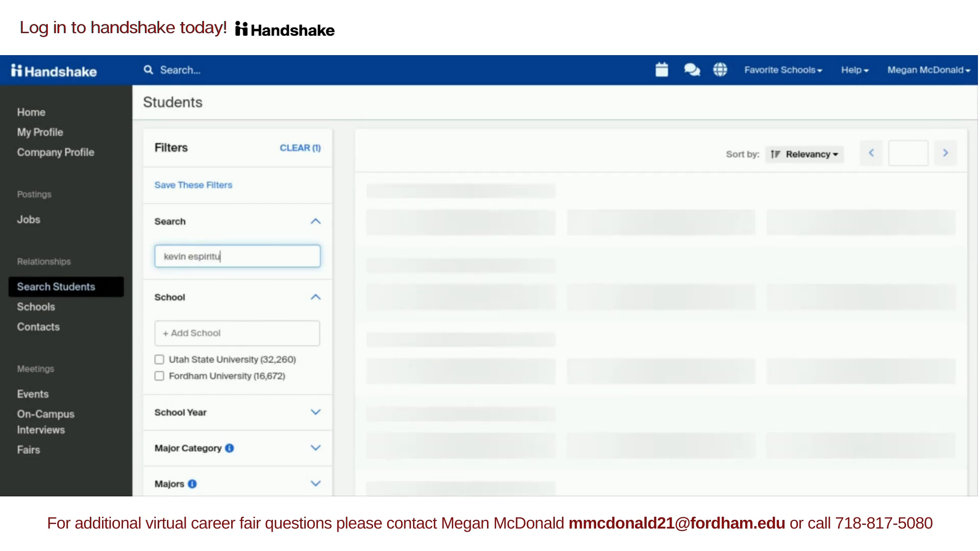
left_click(420, 193)
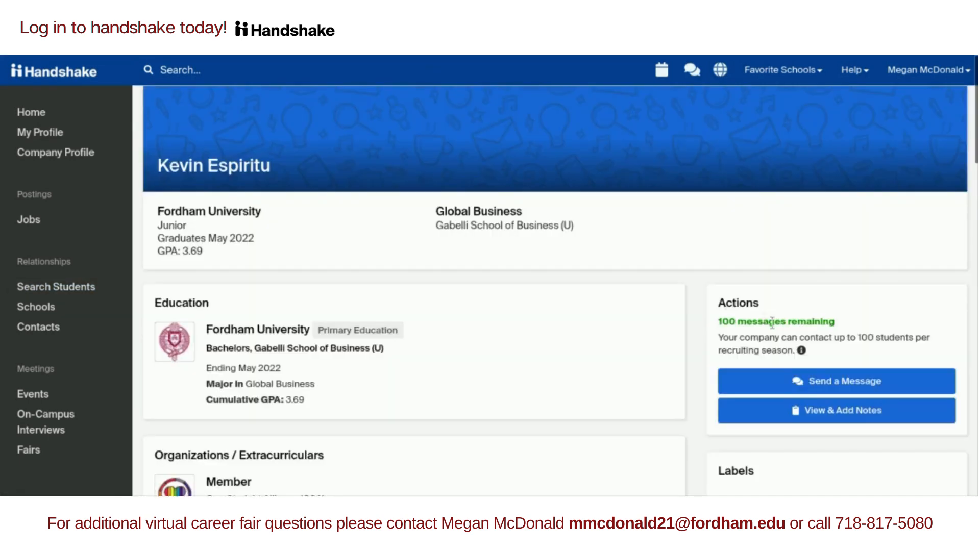
- Save a private note reading 'great intern' on the student's profile and close Notes
left_click(811, 411)
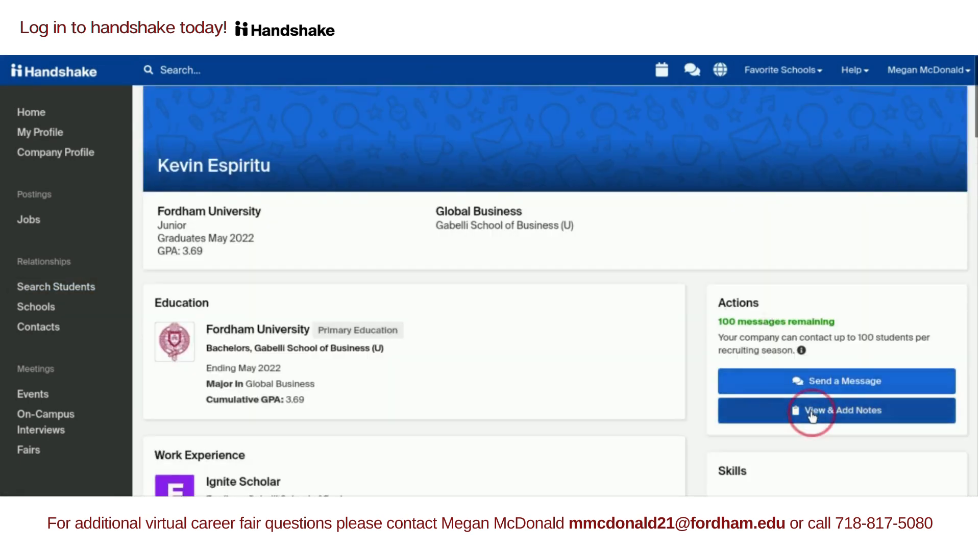
left_click(290, 201)
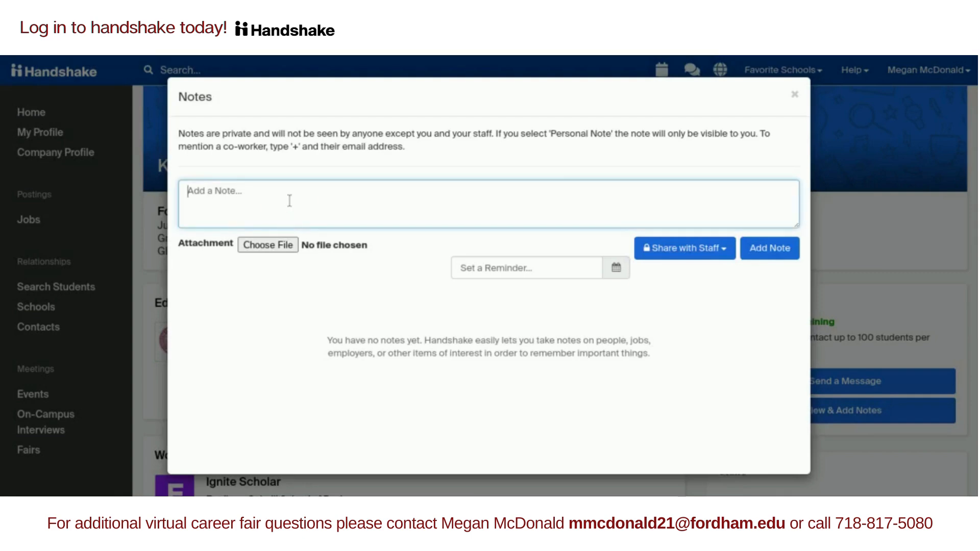
type("great intern")
left_click(778, 254)
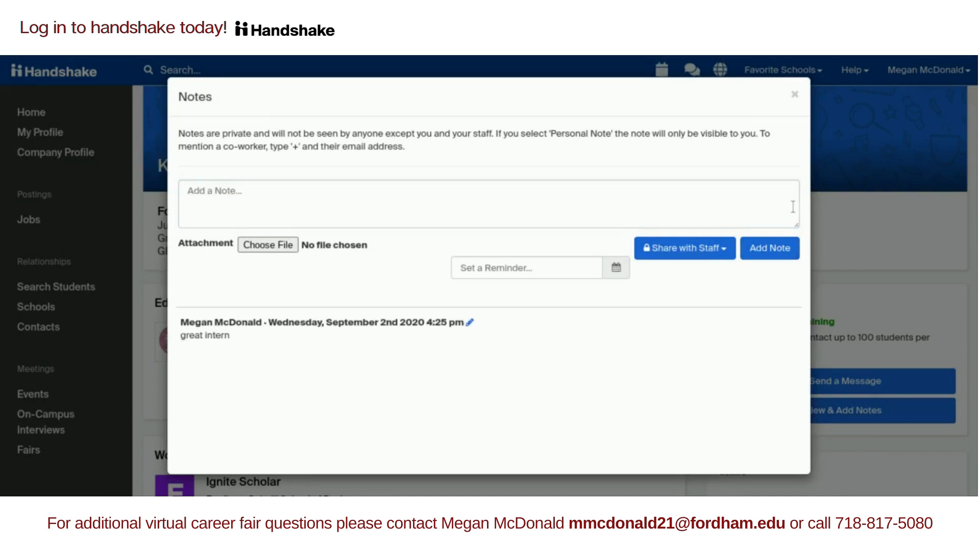
left_click(794, 95)
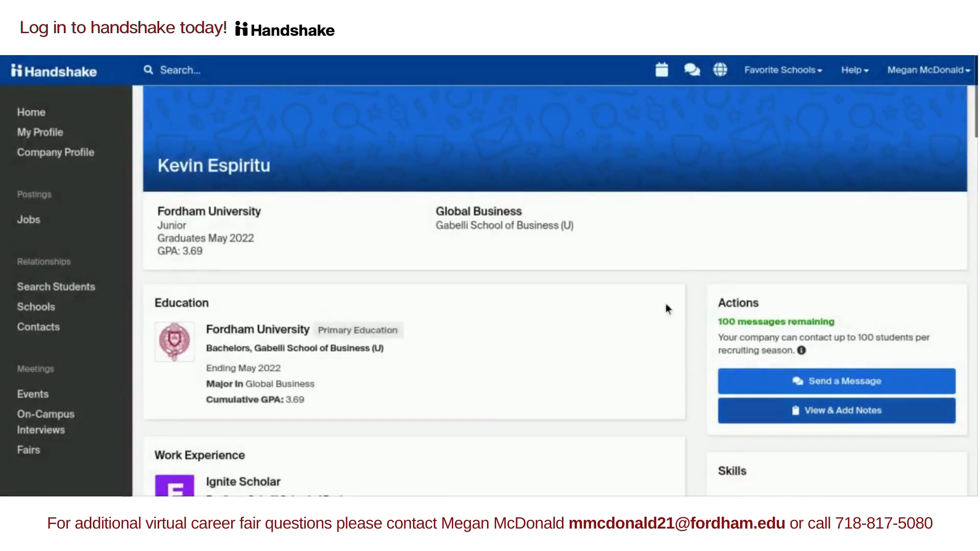
- Confirm the 'intern prospect' label in the profile's Labels panel, then return to the home dashboard
scroll(666, 303, "down", 12)
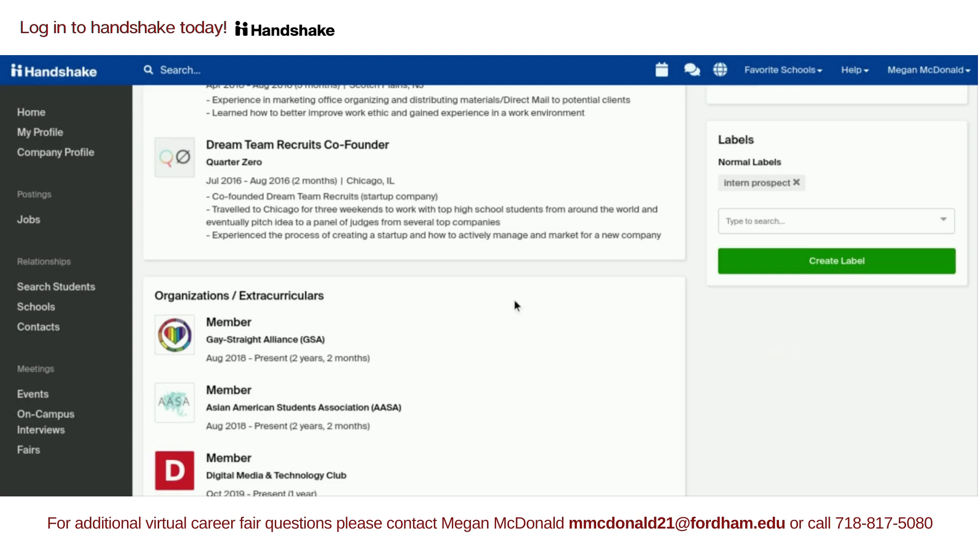
left_click(31, 113)
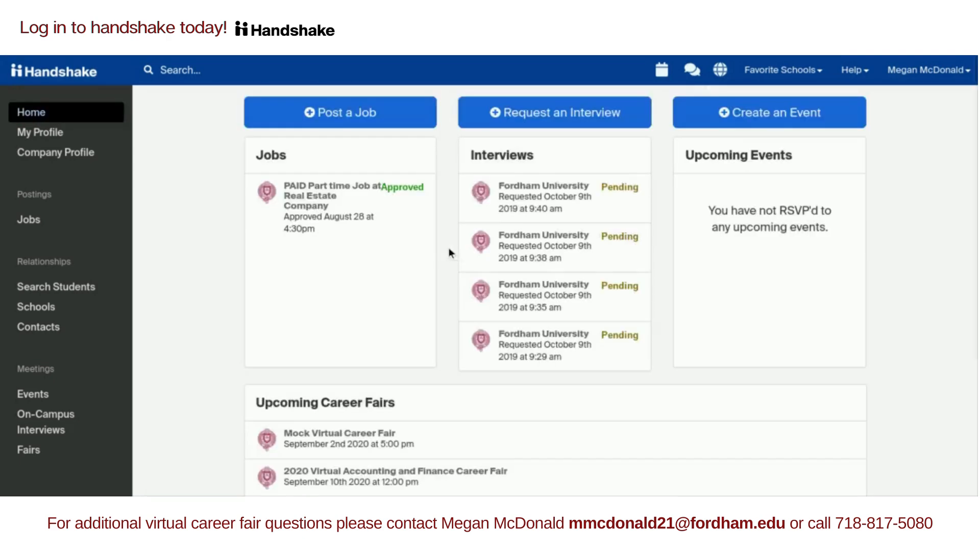